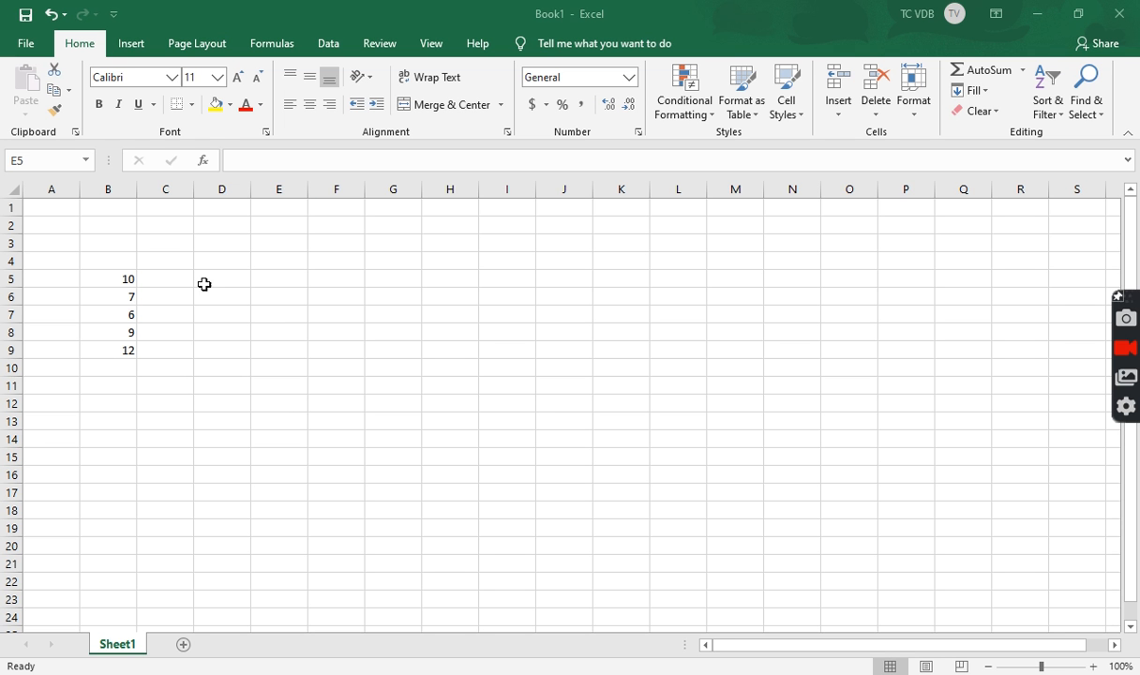
pyautogui.click(217, 279)
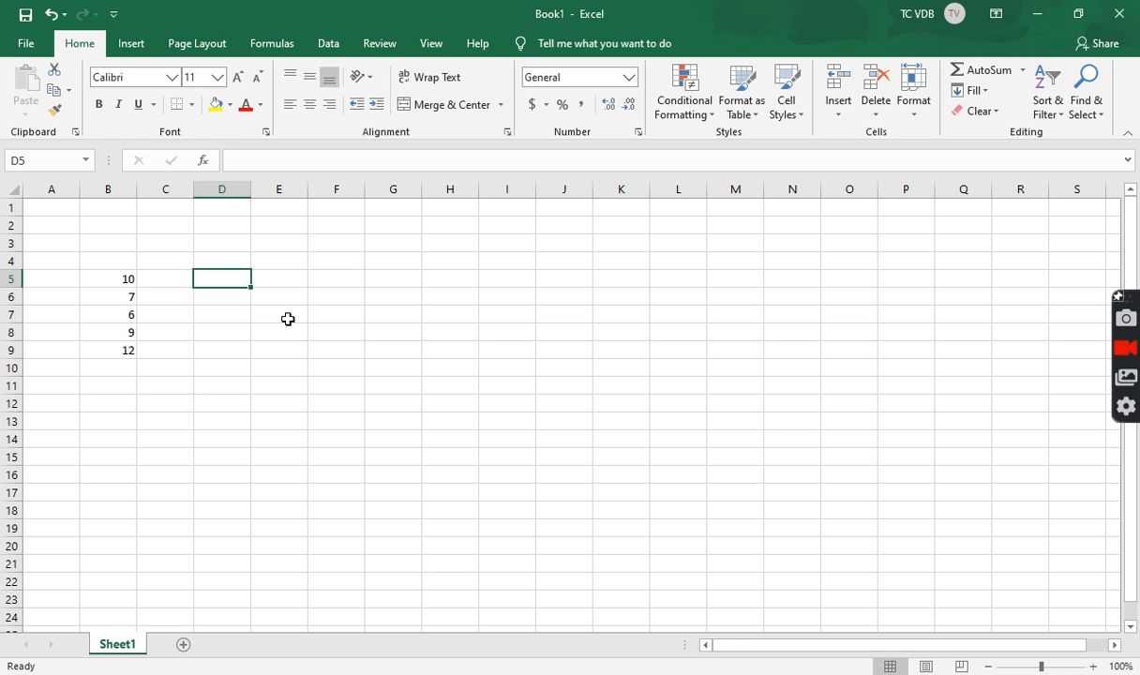
pyautogui.write('=mo')
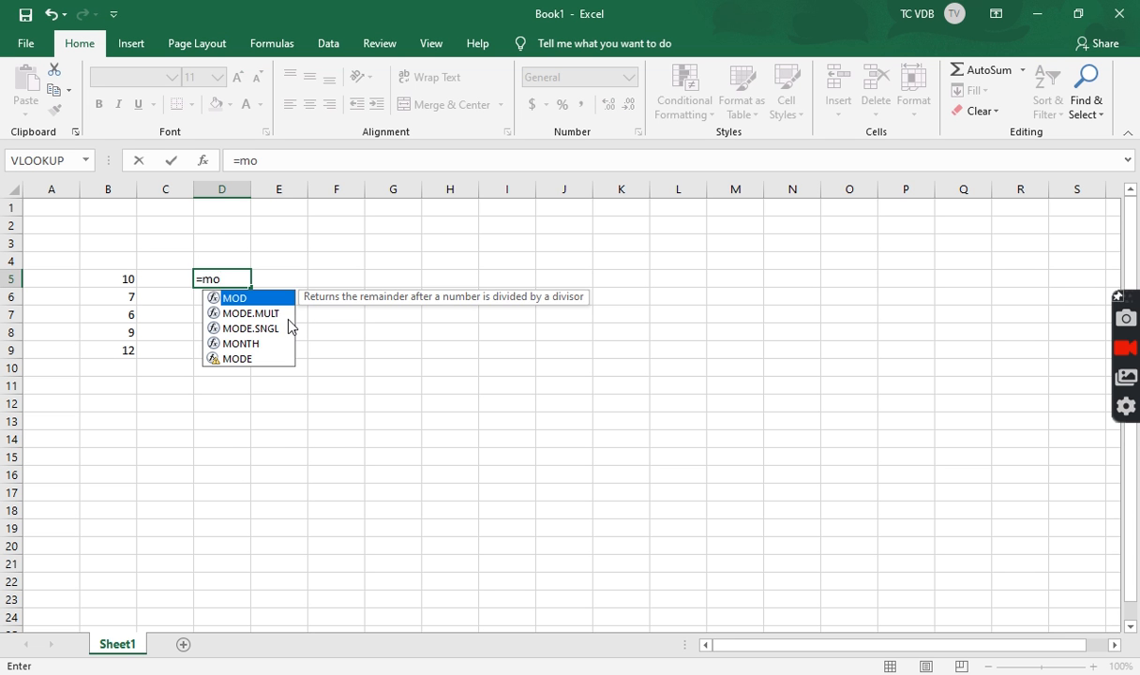
pyautogui.press('Escape')
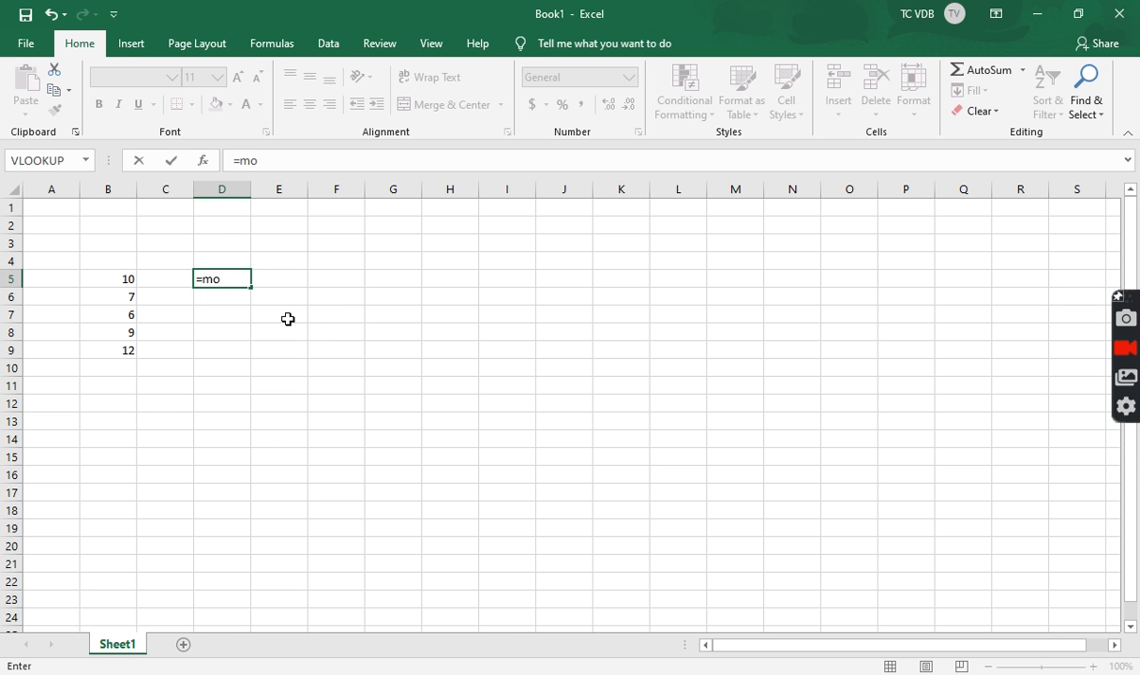
pyautogui.press('Escape')
# - Enter 10 in cell B4, directly above the existing column of numbers
pyautogui.press('Left')
pyautogui.press('Left')
pyautogui.press('Up')
pyautogui.write('10')
pyautogui.press('Return')
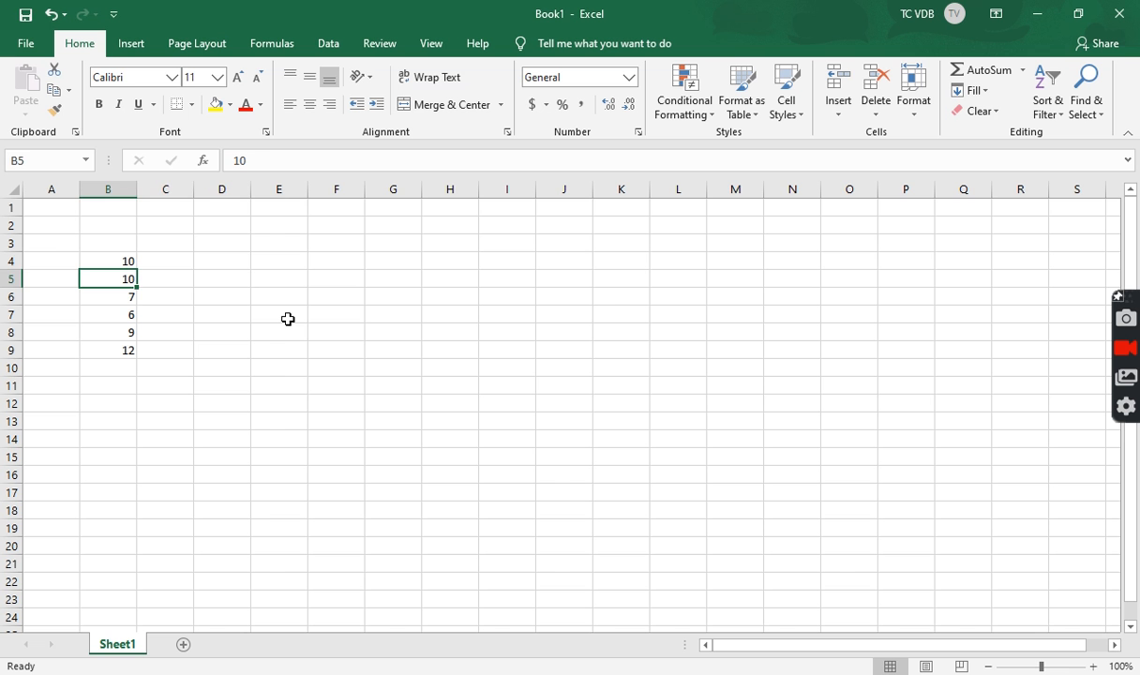
# - Begin a mode formula in cell D4, in the same row as the new number
pyautogui.press('Right')
pyautogui.press('Right')
pyautogui.press('Up')
pyautogui.write('=mode')
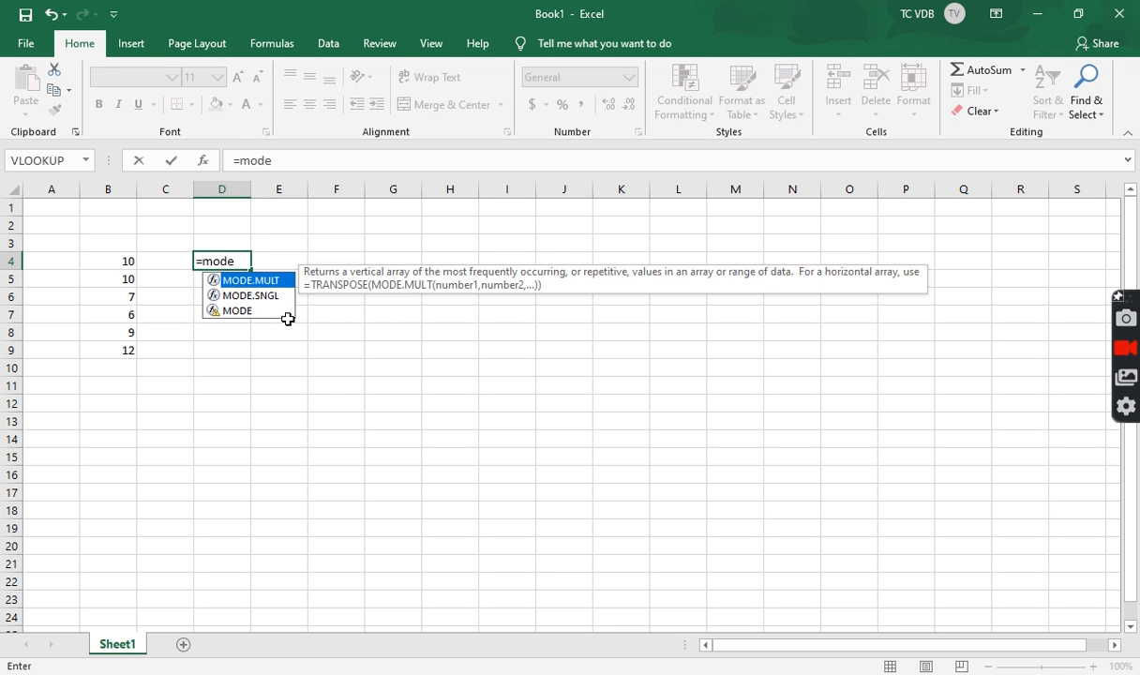
pyautogui.press('Tab')
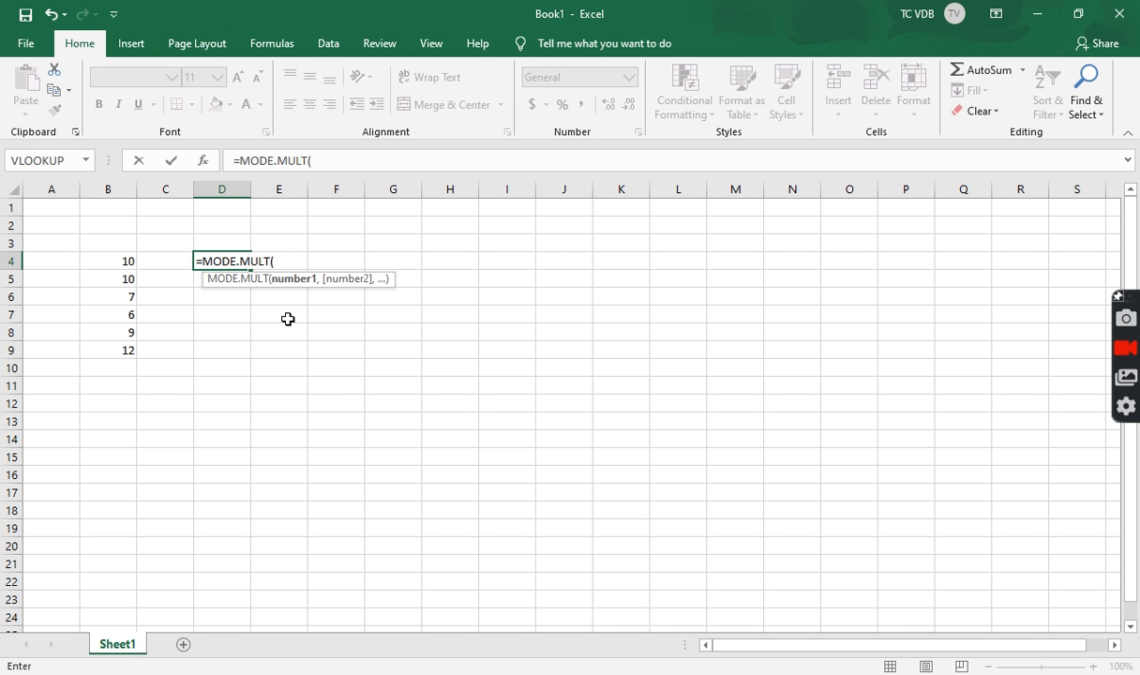
pyautogui.press('BackSpace')
pyautogui.press('BackSpace')
pyautogui.press('BackSpace')
pyautogui.press('BackSpace')
pyautogui.press('BackSpace')
pyautogui.press('BackSpace')
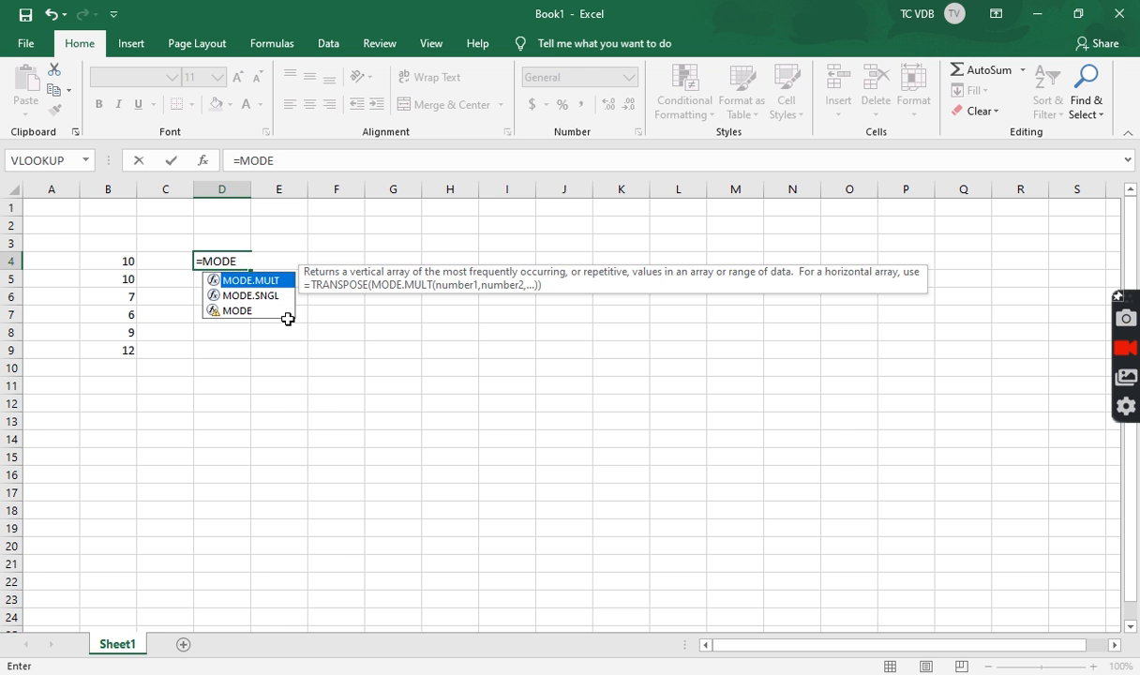
# - Complete the formula in D4 with the plain MODE function over the range B4:B9
pyautogui.click(263, 312)
pyautogui.doubleClick(261, 311)
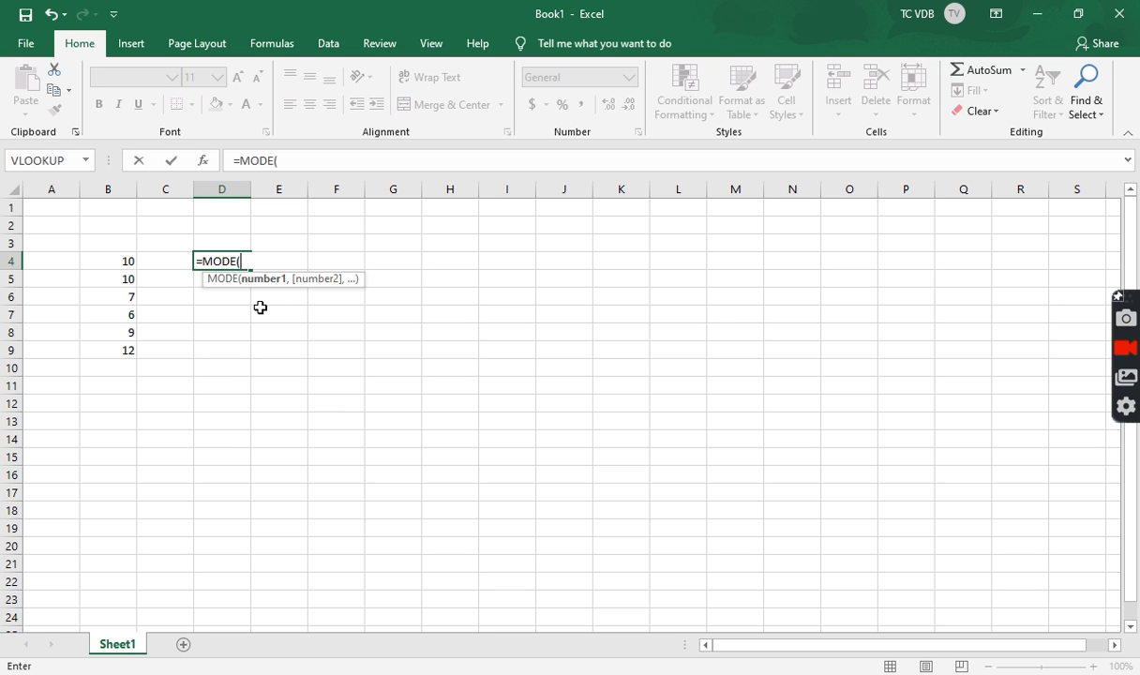
pyautogui.moveTo(121, 268); pyautogui.dragTo(114, 350)
pyautogui.write(')')
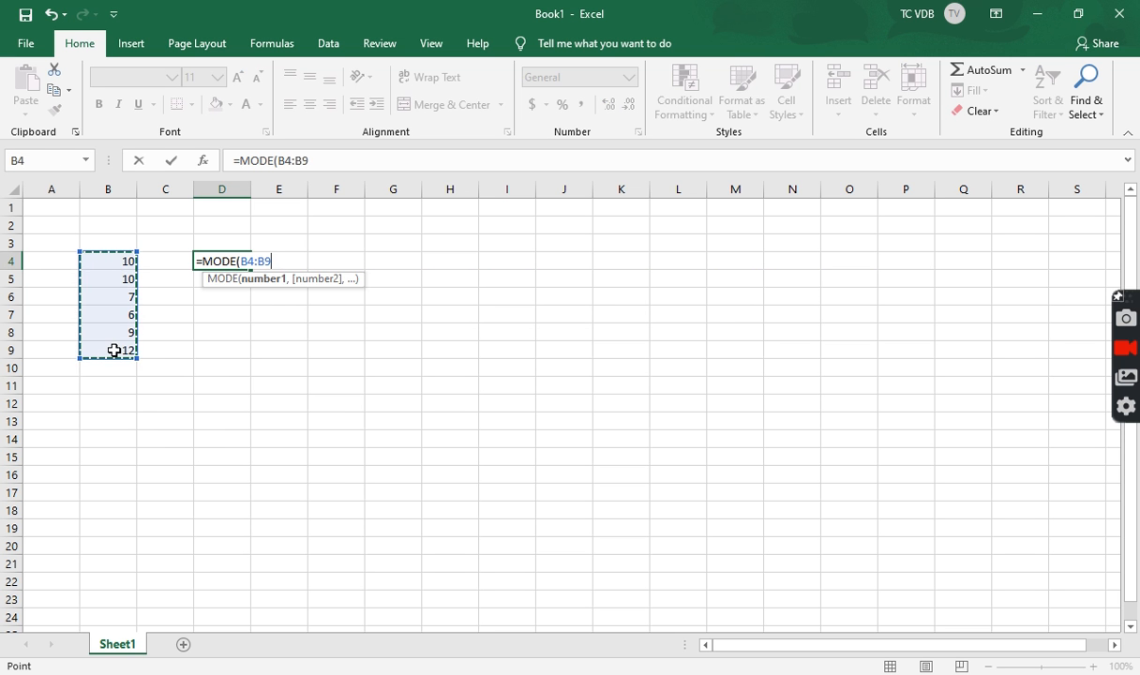
pyautogui.press('Return')
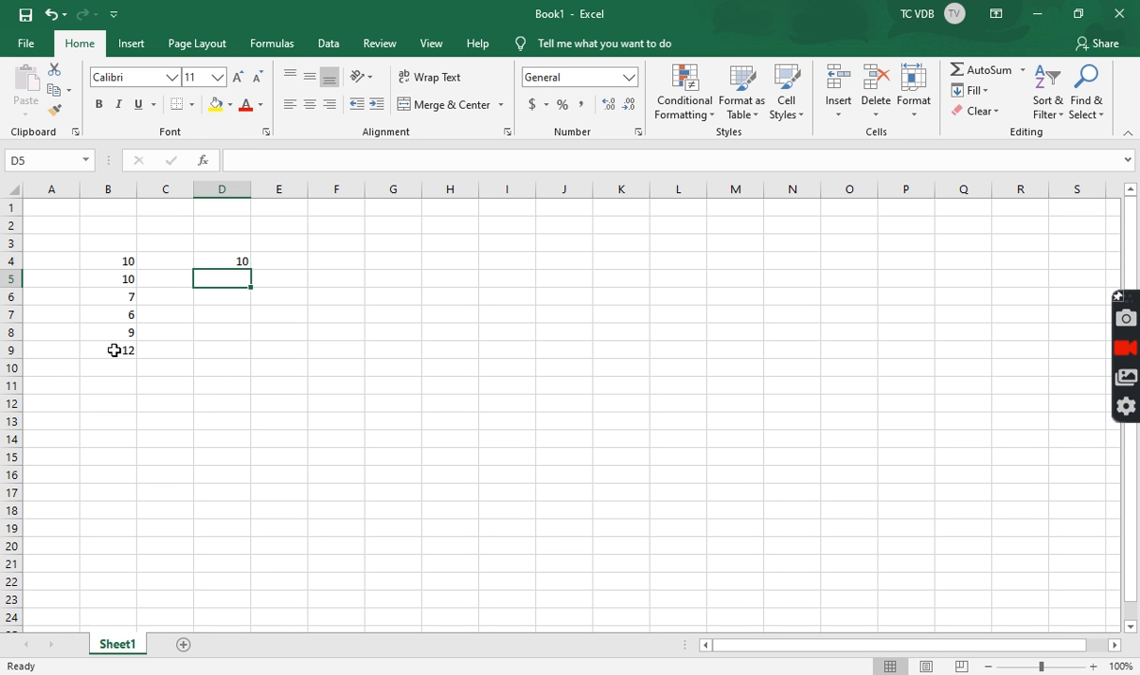
# - Calculate the maximum of B4:B9 in cell D5 with the MAX function
pyautogui.write('=')
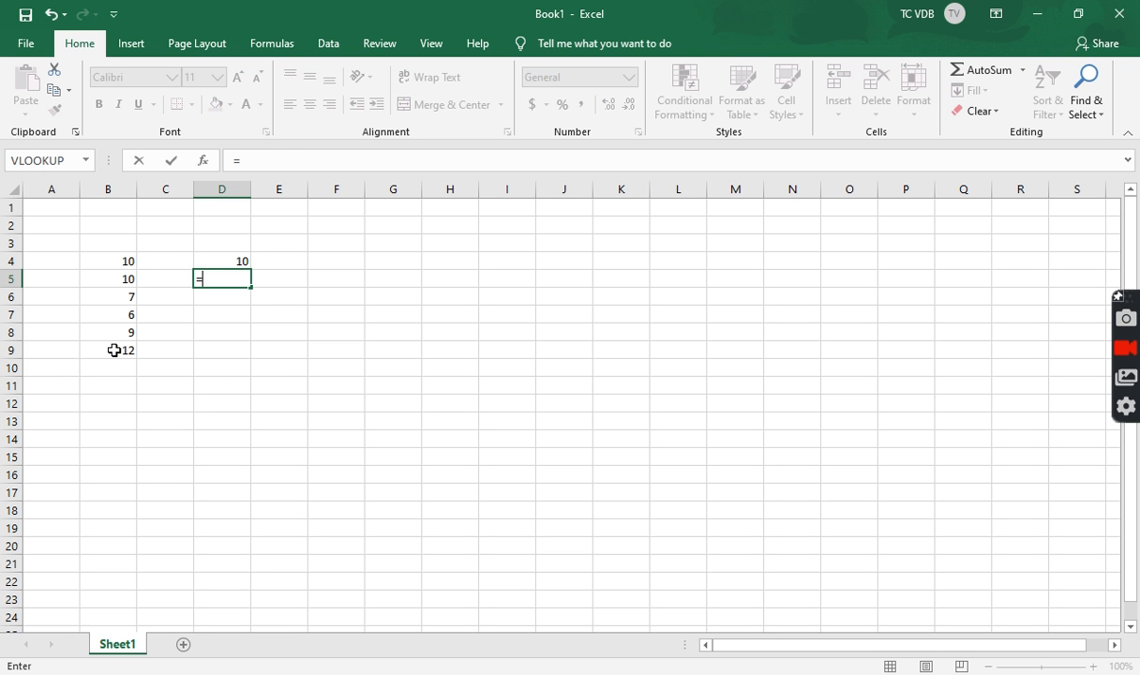
pyautogui.write('max')
pyautogui.press('Tab')
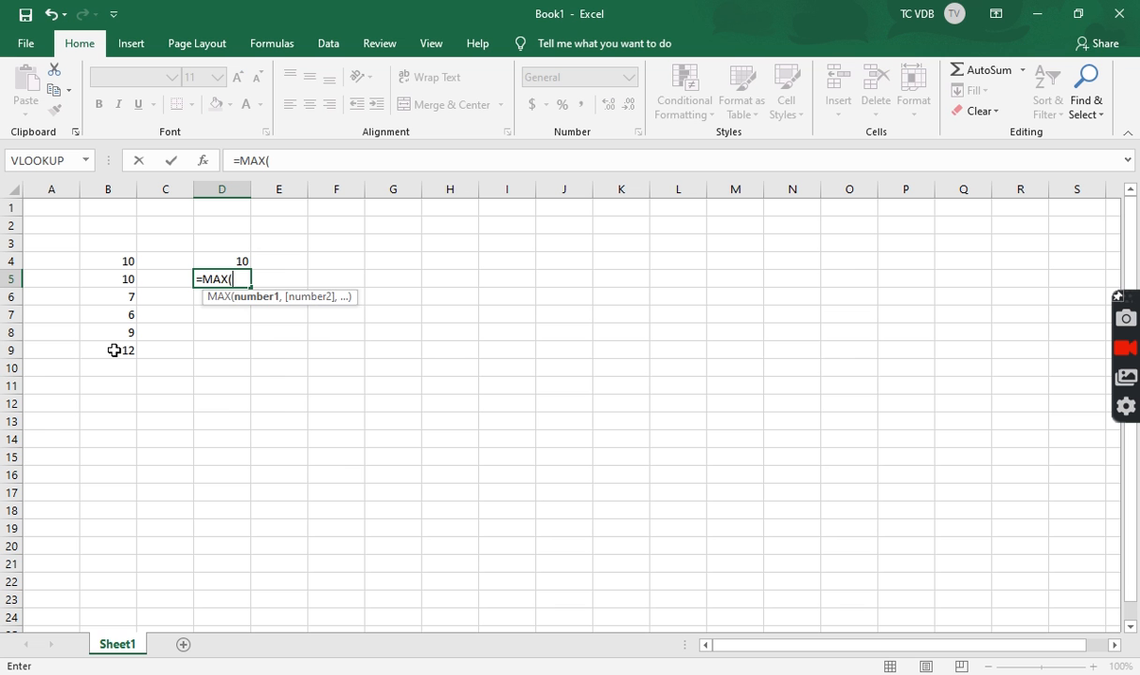
pyautogui.click(102, 262)
pyautogui.moveTo(101, 261); pyautogui.dragTo(94, 354)
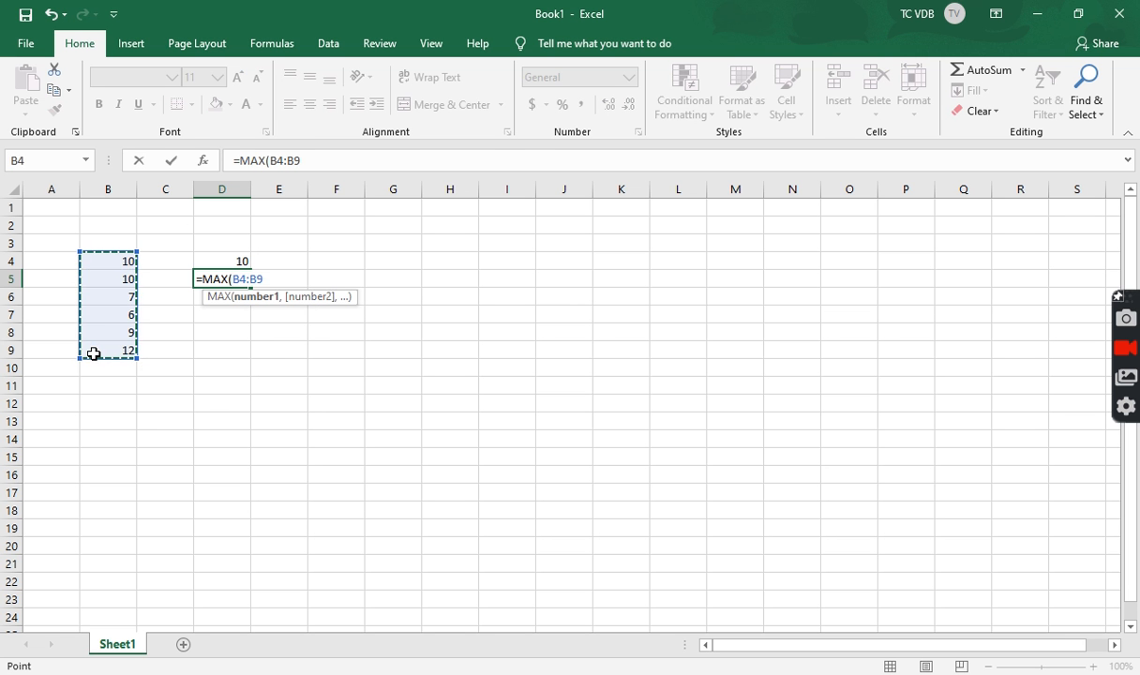
pyautogui.write(')')
pyautogui.press('Return')
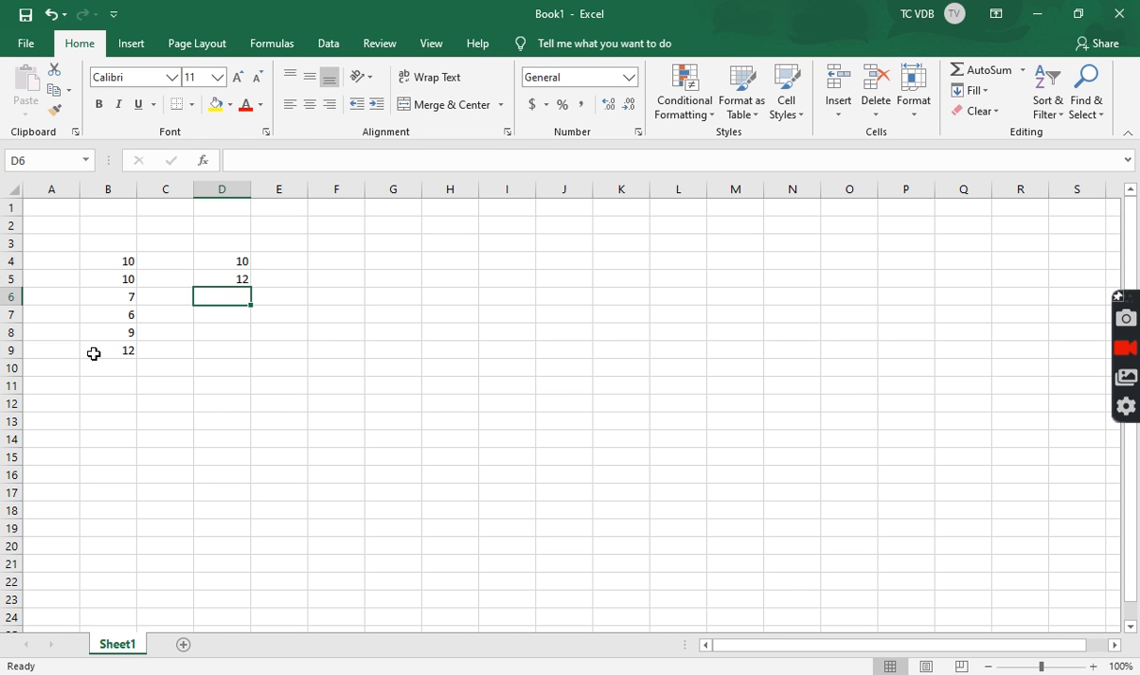
# - Calculate the average of B4:B9 in cell D6 with the AVERAGE function
pyautogui.write('=avera')
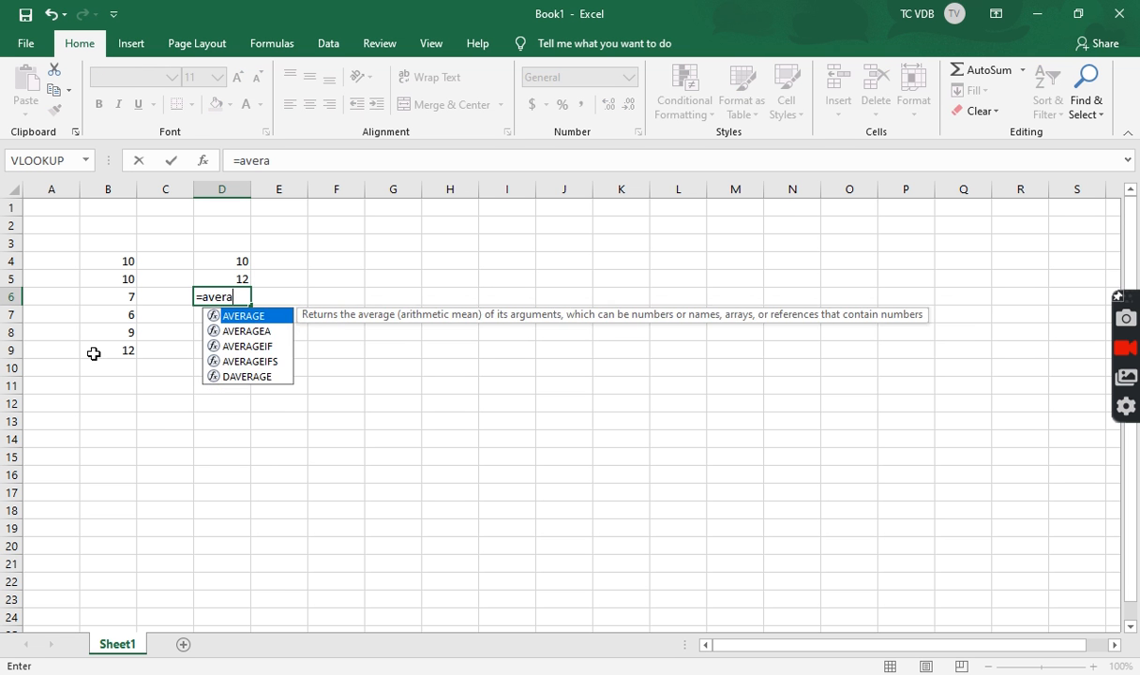
pyautogui.press('Tab')
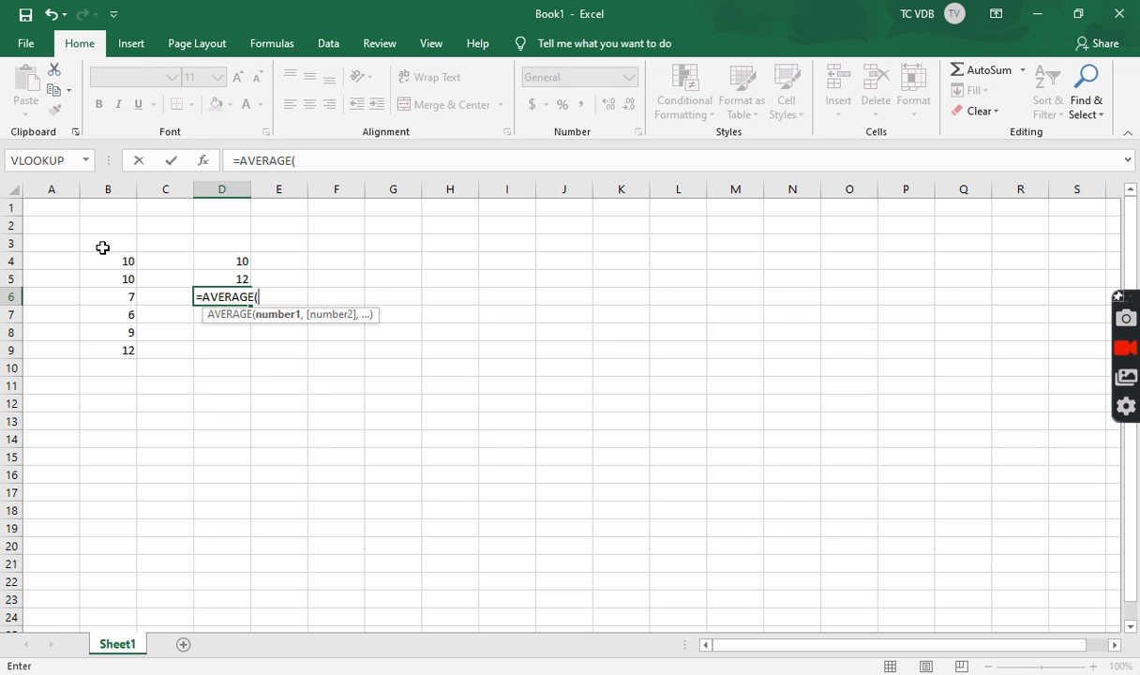
pyautogui.moveTo(112, 259); pyautogui.dragTo(105, 349)
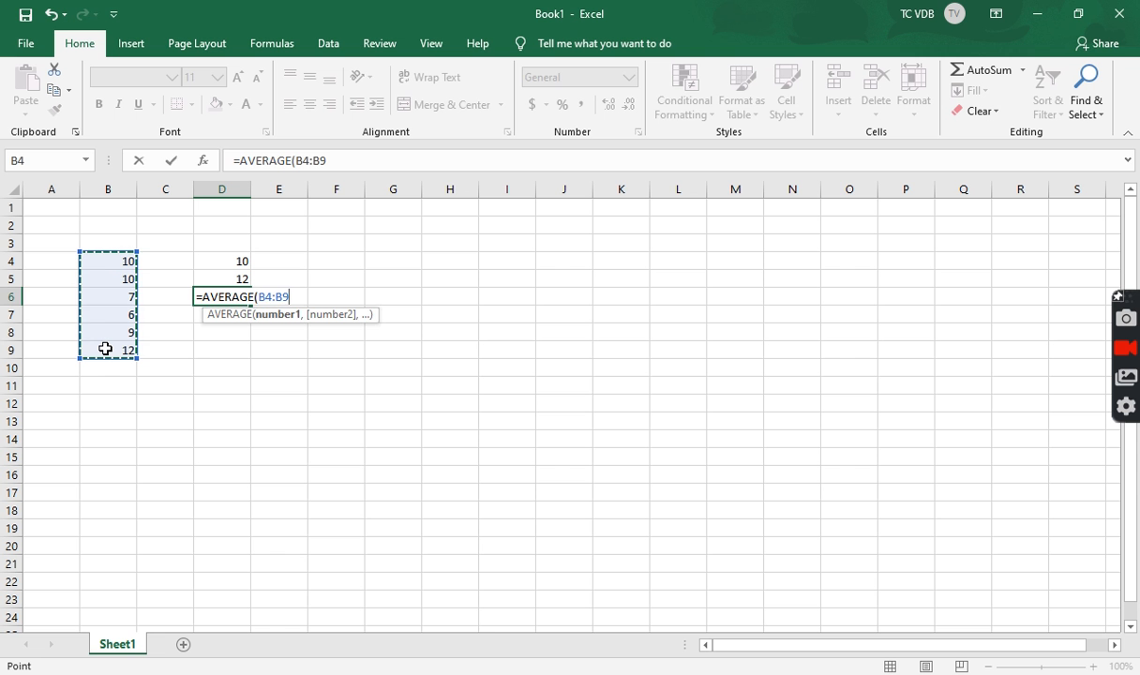
pyautogui.write(')')
pyautogui.press('Return')
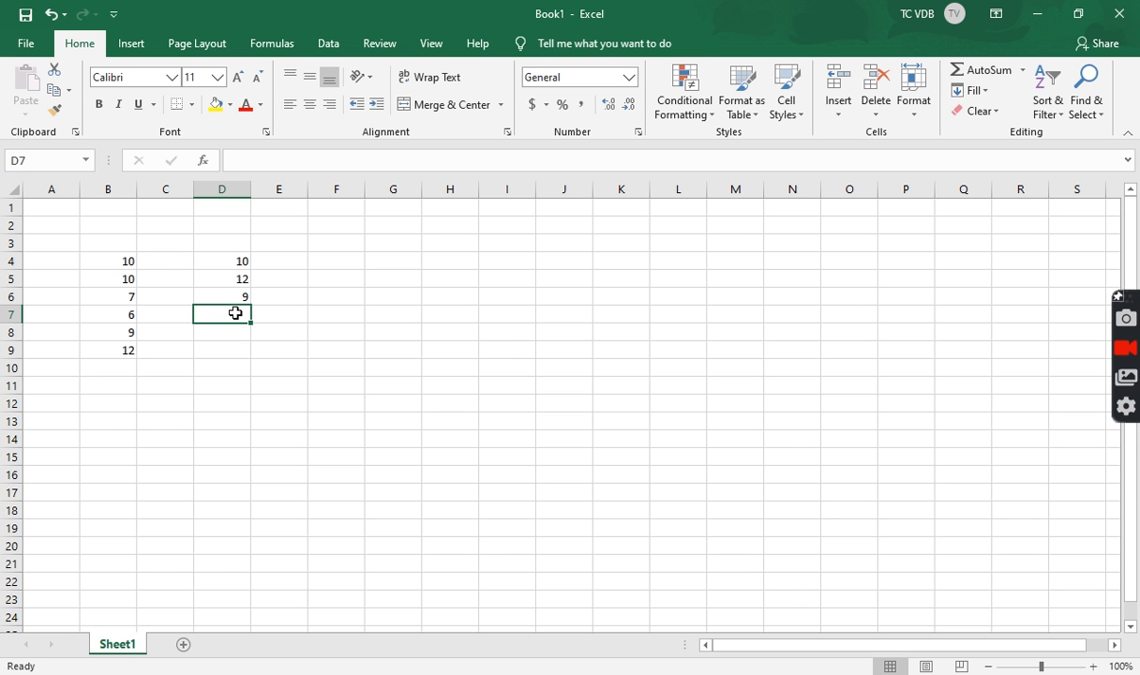
# - Calculate the minimum of the column B numbers in cell D7 with the MIN function
pyautogui.write('=min')
pyautogui.press('Tab')
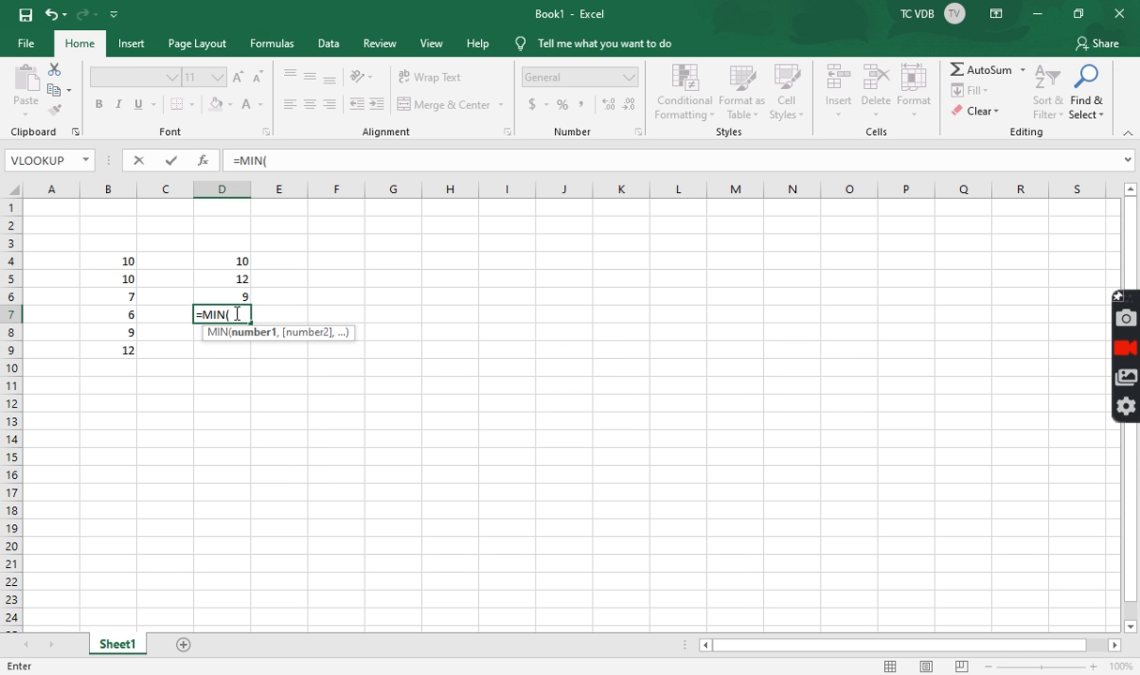
pyautogui.moveTo(125, 257); pyautogui.dragTo(124, 342)
pyautogui.press('Return')
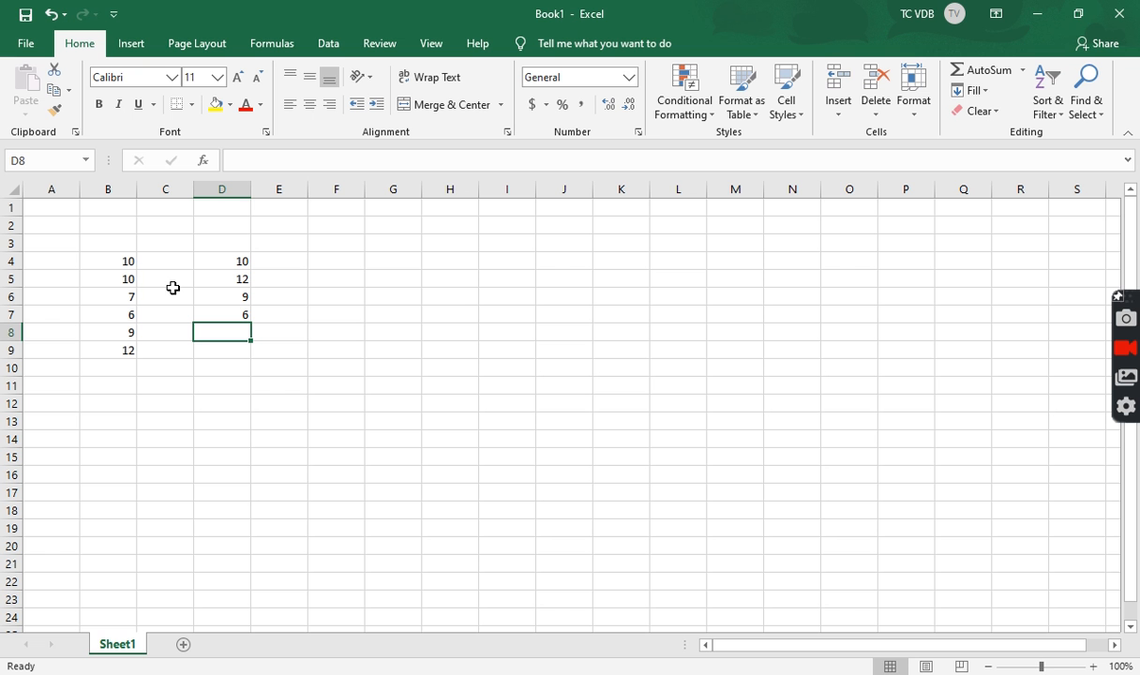
# - Label the minimum result by entering =min as plain text in cell E7
pyautogui.click(219, 317)
pyautogui.press('Right')
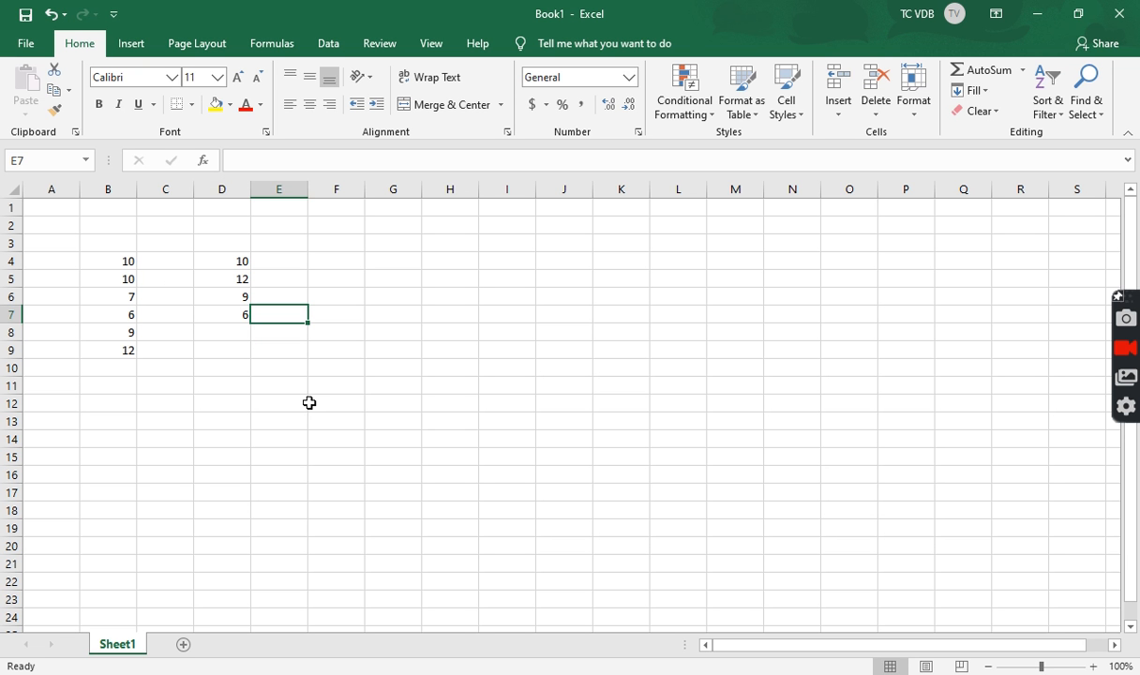
pyautogui.write("'=min")
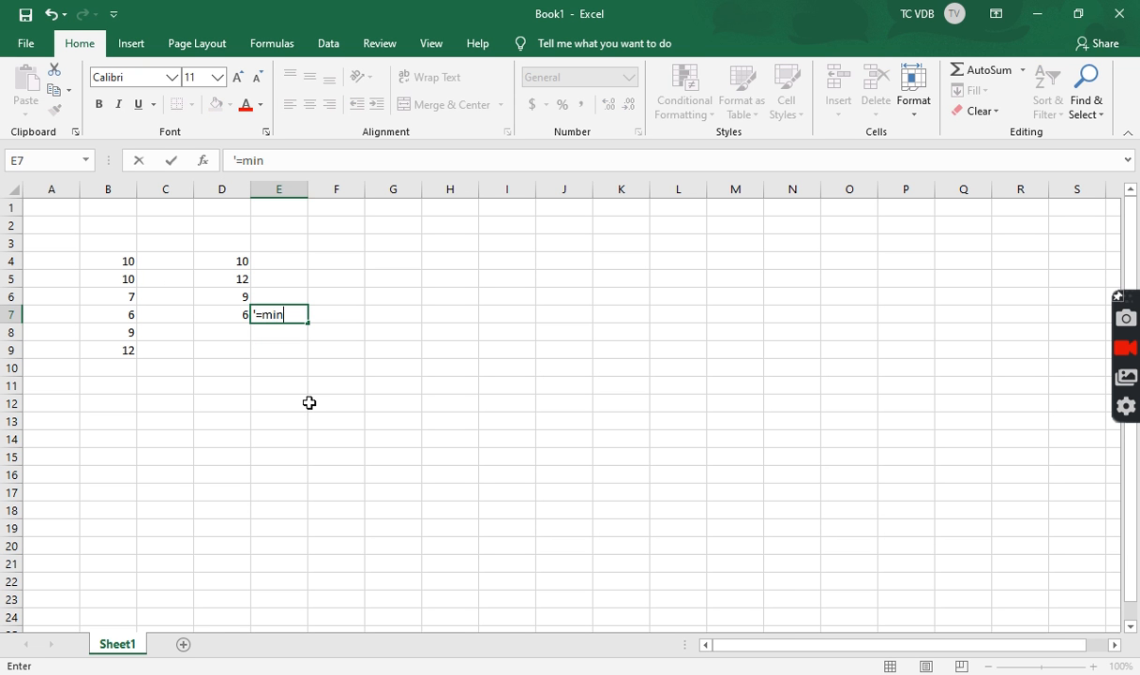
pyautogui.press('Left')
# - Label the average result by entering =average as plain text in cell E6
pyautogui.press('Up')
pyautogui.press('Right')
pyautogui.write("'=averg")
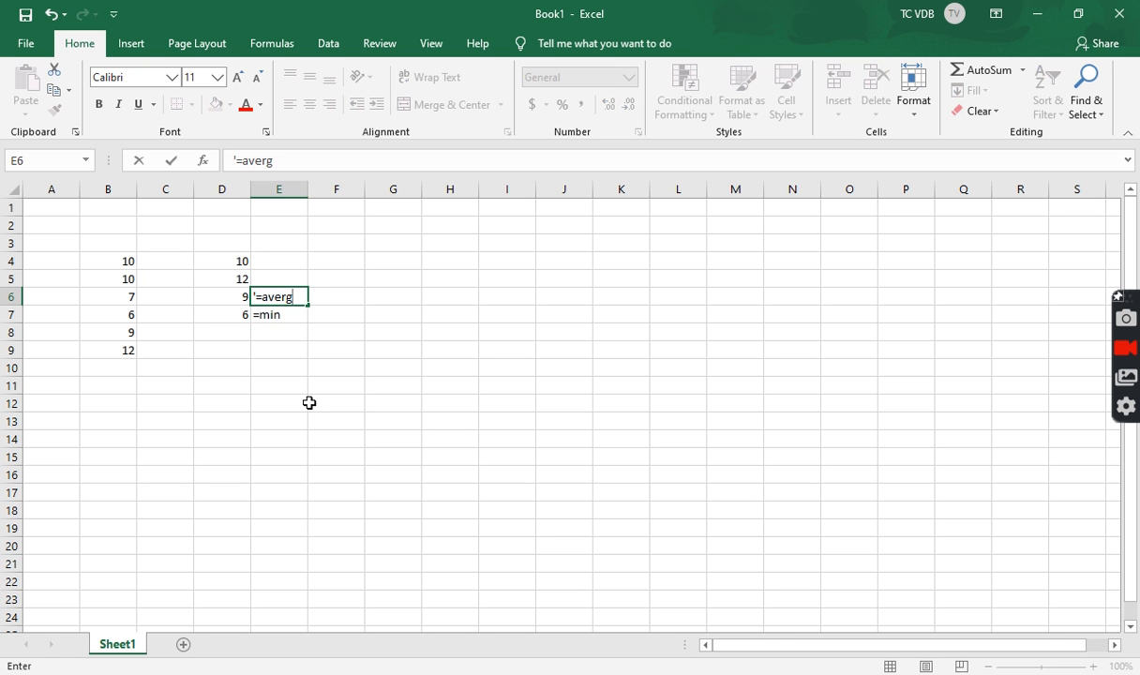
pyautogui.press('BackSpace')
pyautogui.write('age')
pyautogui.press('Right')
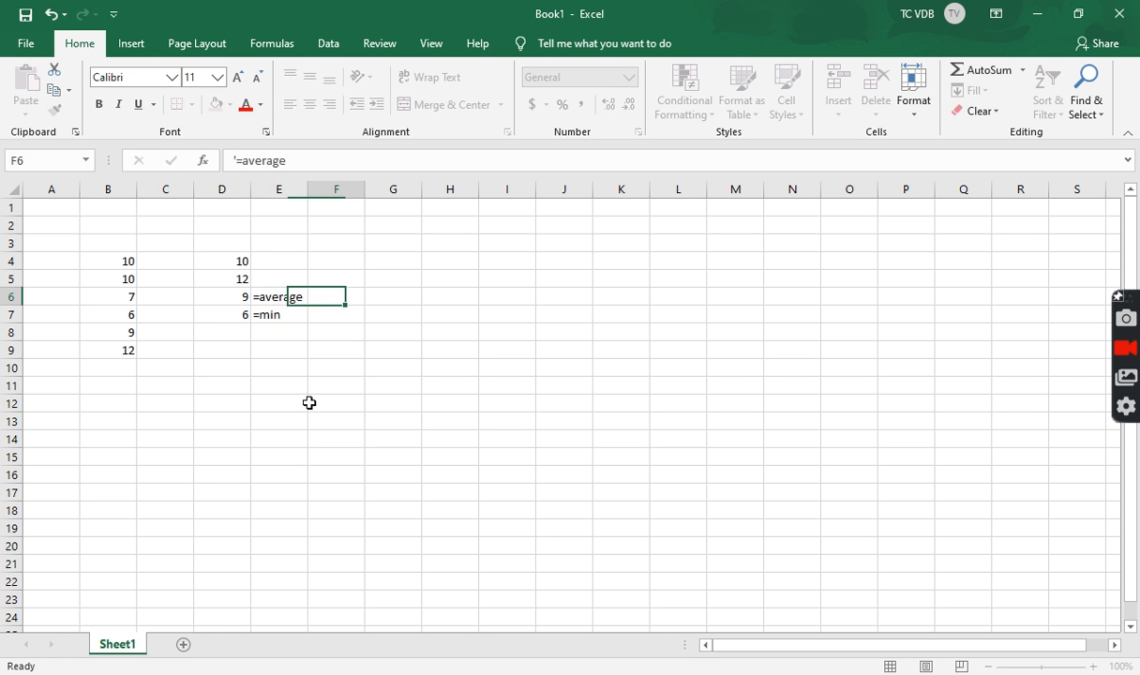
# - Select the empty cell E5 beside the maximum result
pyautogui.press('Left')
pyautogui.press('Left')
pyautogui.press('Up')
pyautogui.press('Right')
pyautogui.press('Left')
pyautogui.press('Right')
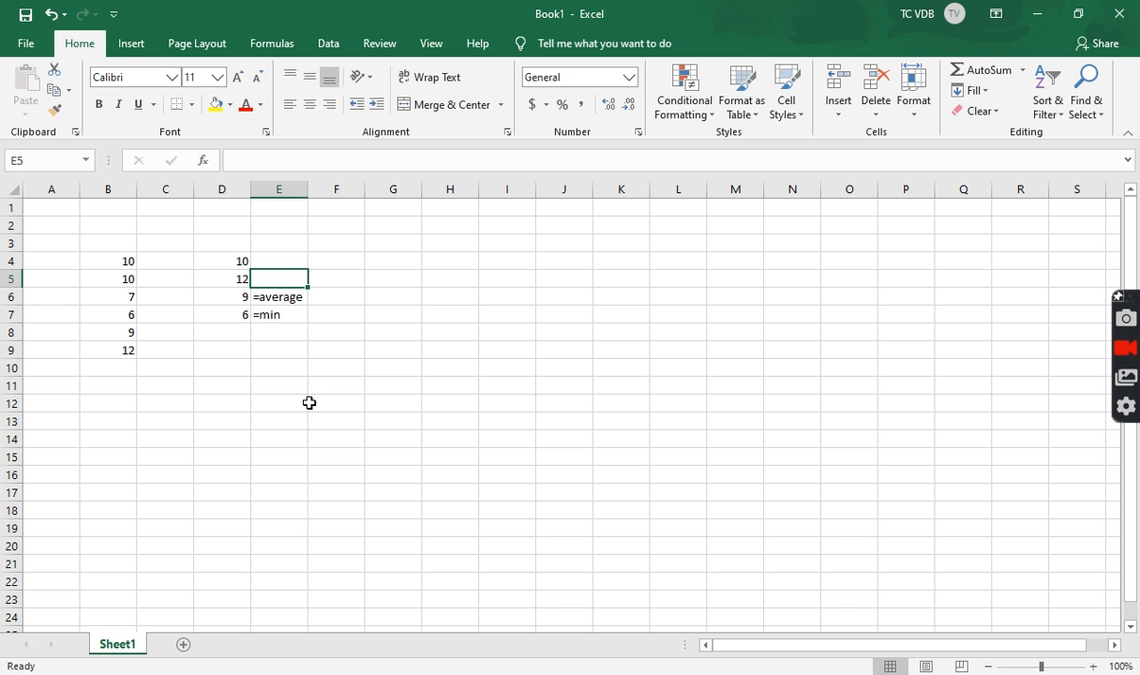
pyautogui.write("='max")
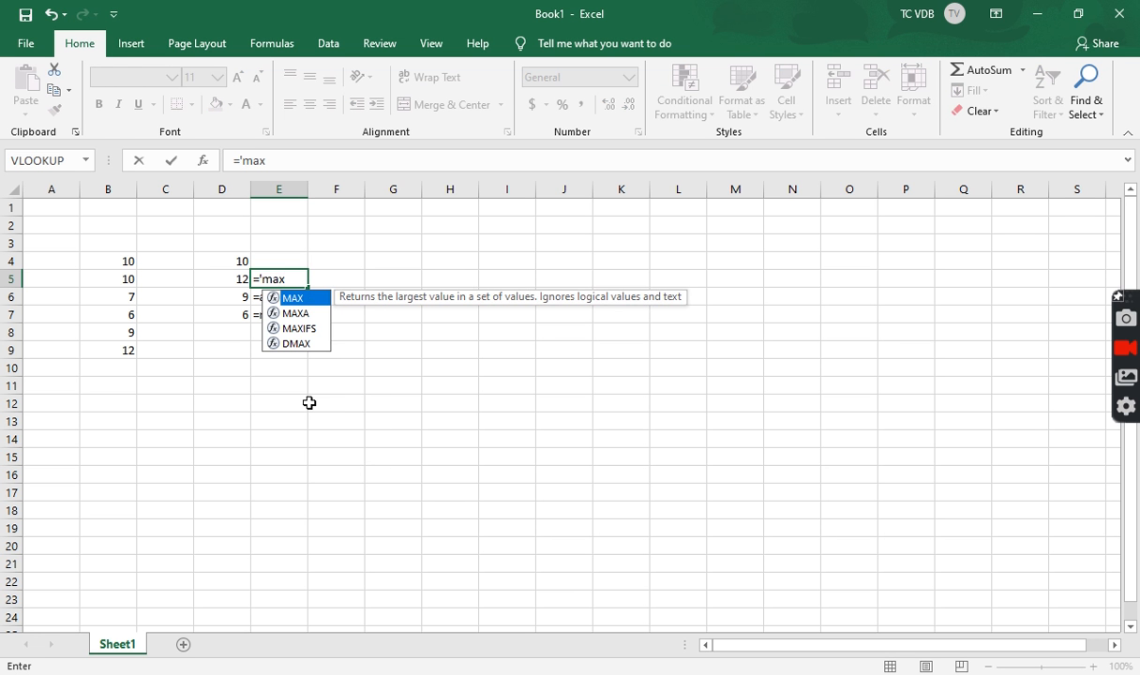
pyautogui.press('BackSpace')
pyautogui.press('BackSpace')
pyautogui.press('BackSpace')
pyautogui.press('BackSpace')
pyautogui.press('BackSpace')
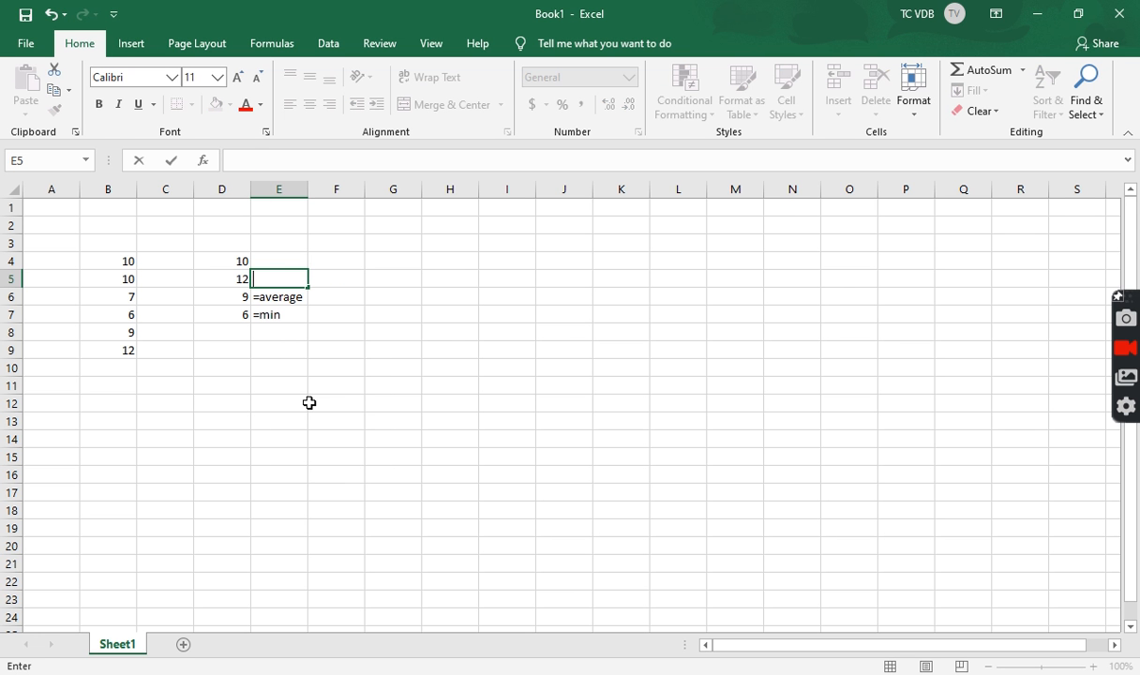
# - Label the maximum result with the plain text =max in E5, and select cell E4
pyautogui.write("'=max")
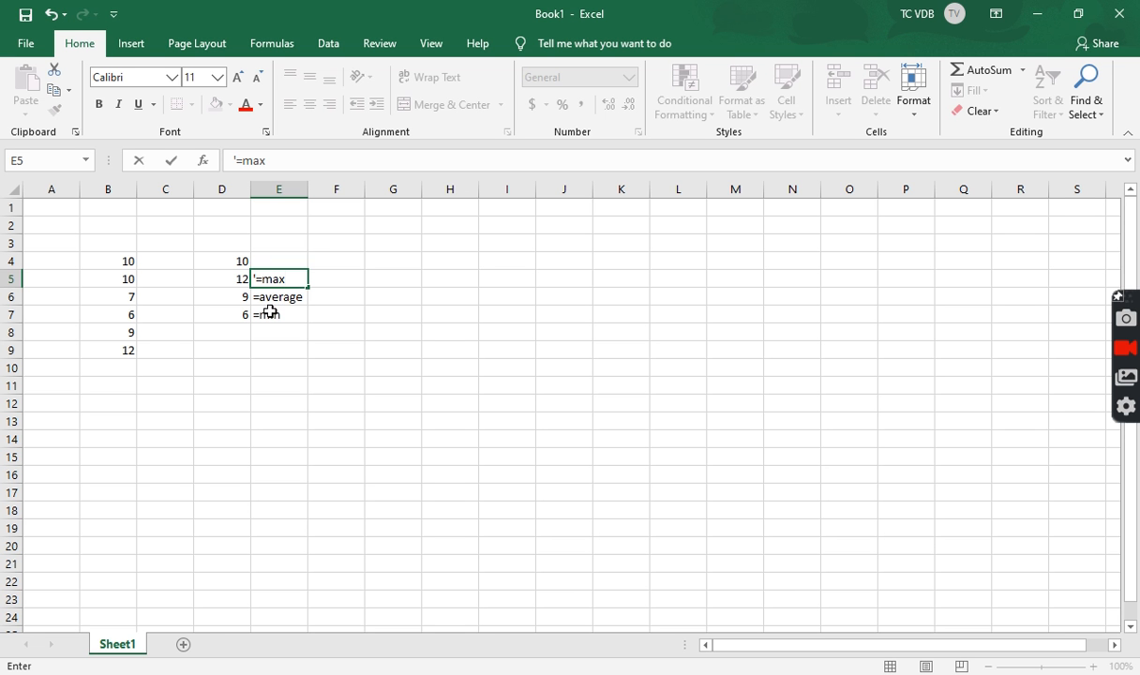
pyautogui.press('Return')
pyautogui.press('Up')
pyautogui.press('Up')
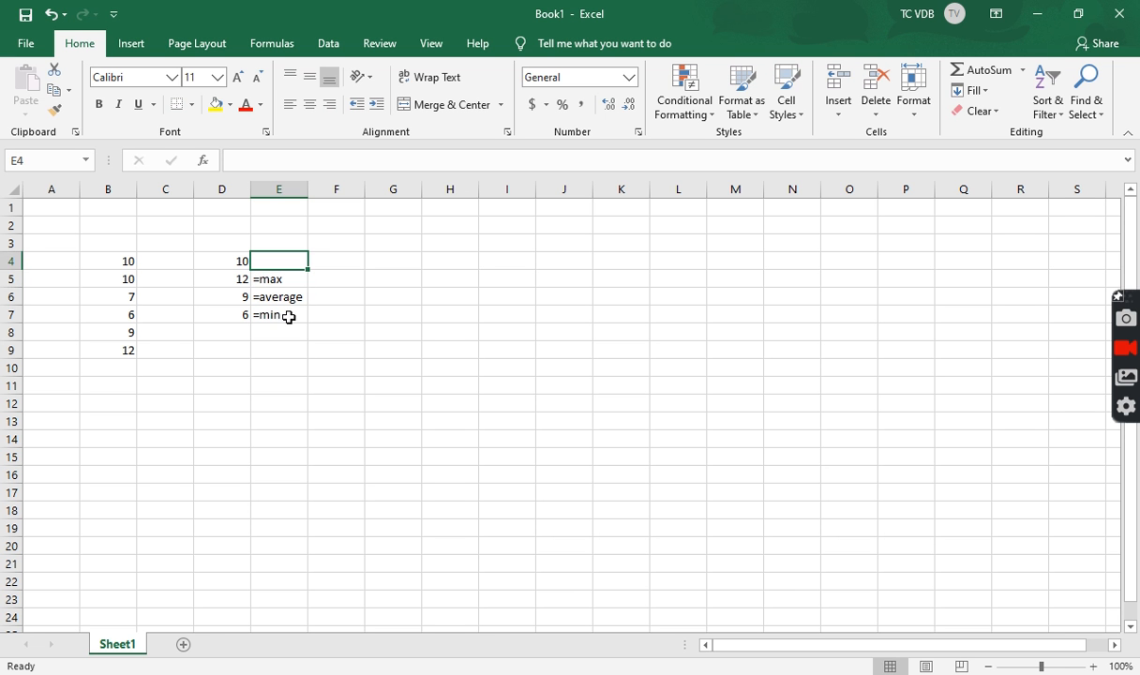
pyautogui.write('=max')
pyautogui.press('Tab')
pyautogui.press('Return')
pyautogui.press('Return')
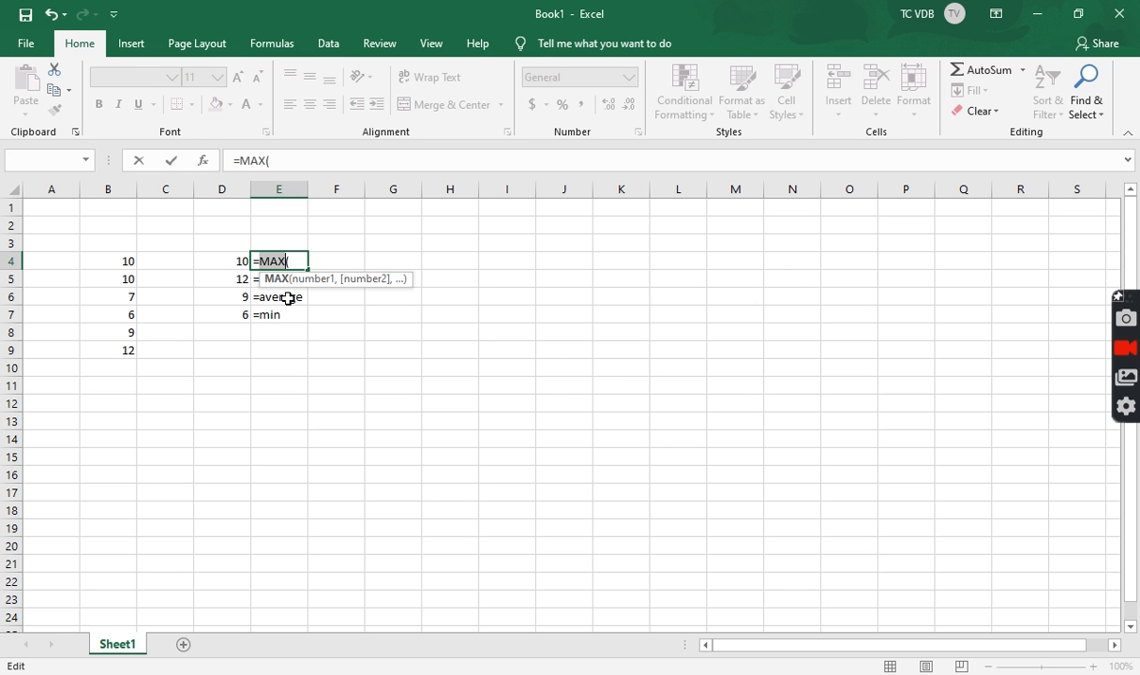
pyautogui.press('Escape')
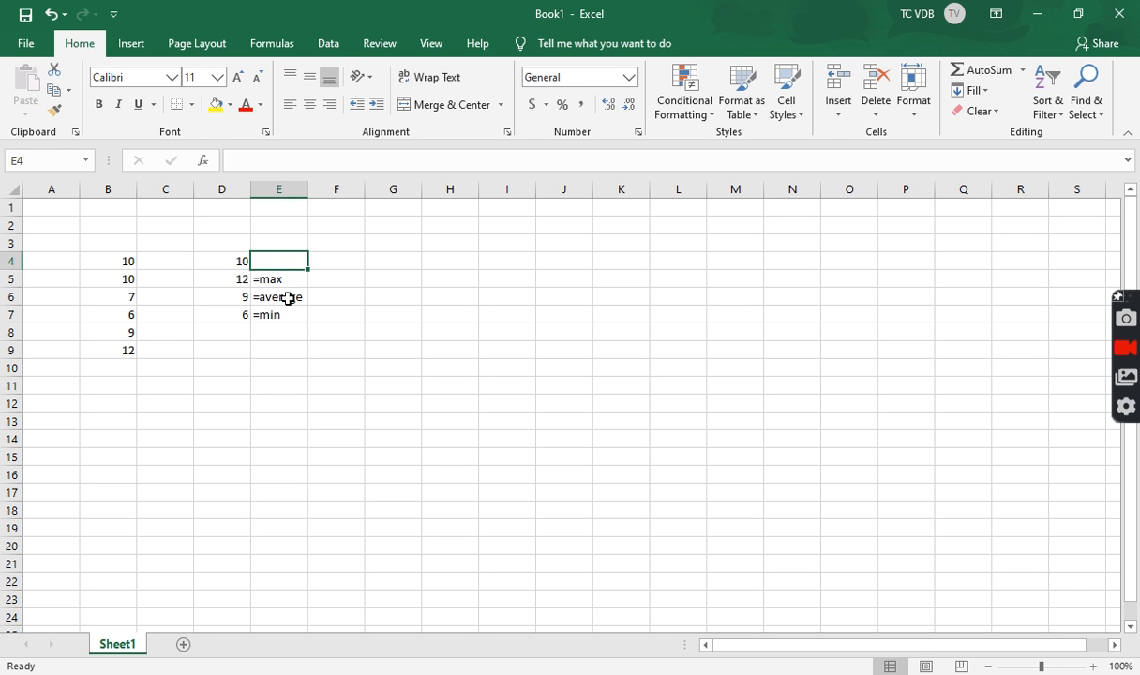
# - Label the mode result by entering =mode as plain text in cell E4
pyautogui.write("'=")
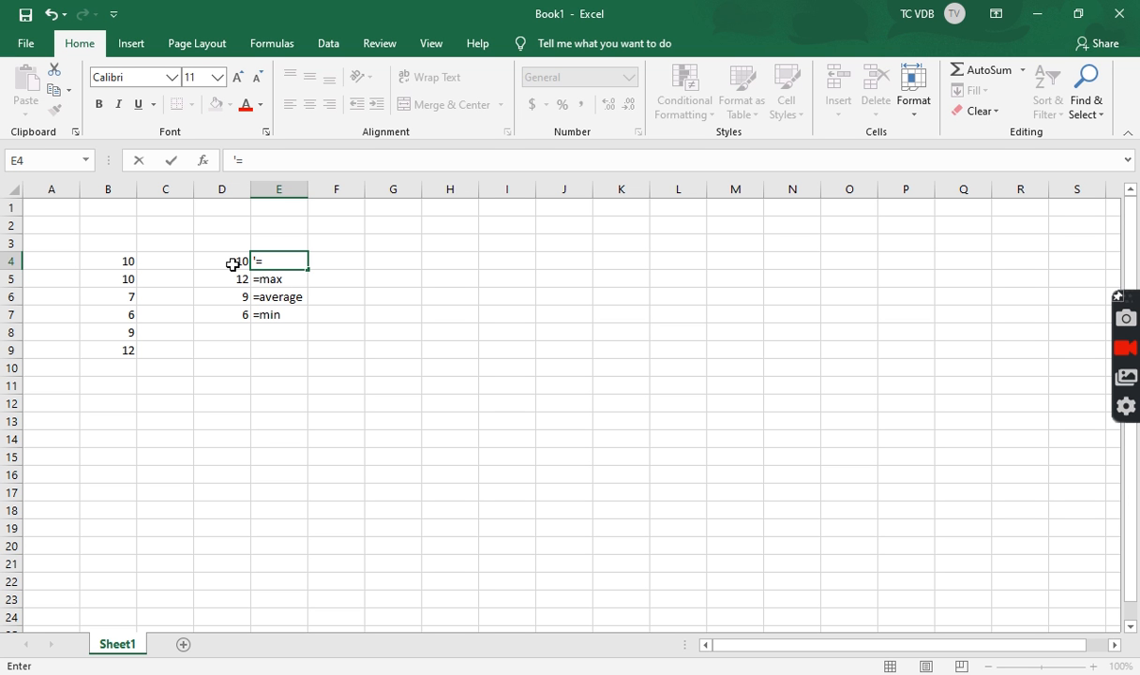
pyautogui.write('mode')
pyautogui.press('Return')
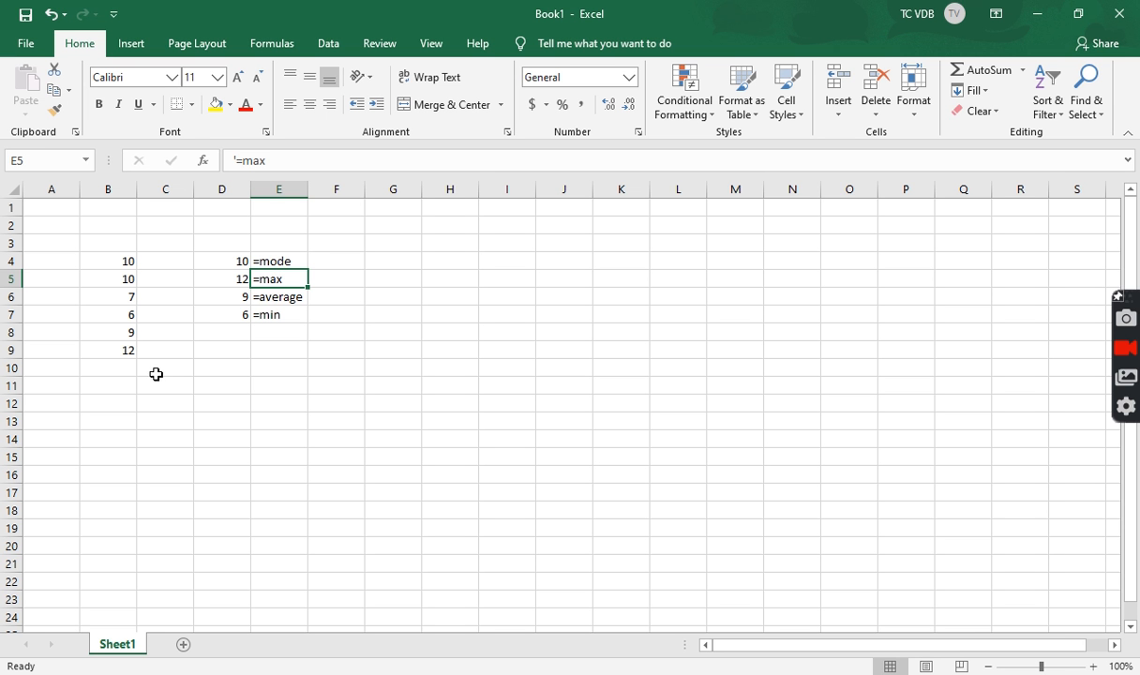
# - Enter the formula =6-B9 in cell C9 to subtract the last number from 6
pyautogui.click(151, 368)
pyautogui.press('Up')
pyautogui.write('=')
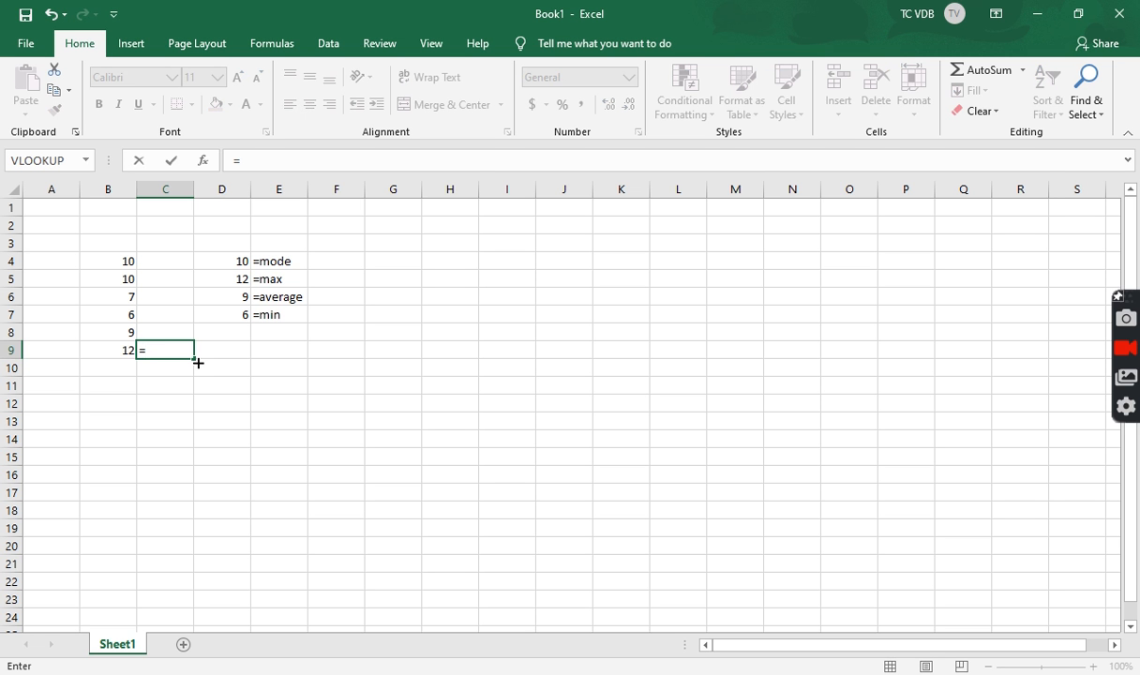
pyautogui.write('6-')
pyautogui.press('Left')
pyautogui.press('Return')
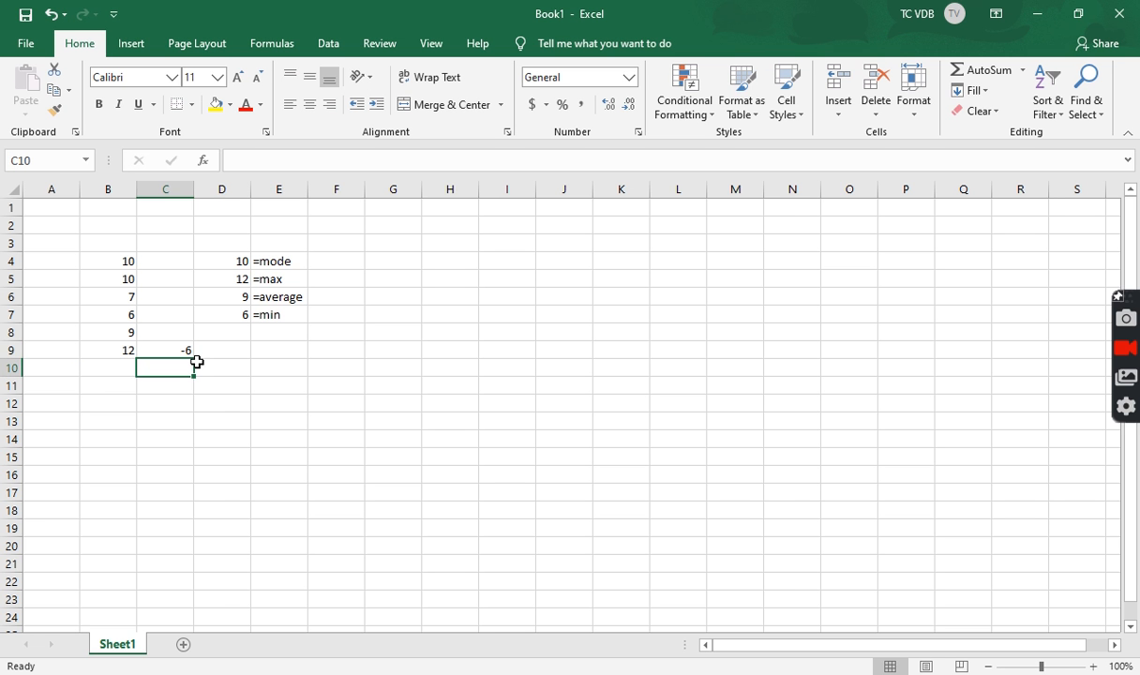
# - Wrap the subtraction in C9 in the ABS function so the formula reads =ABS(6-B9)
pyautogui.press('Up')
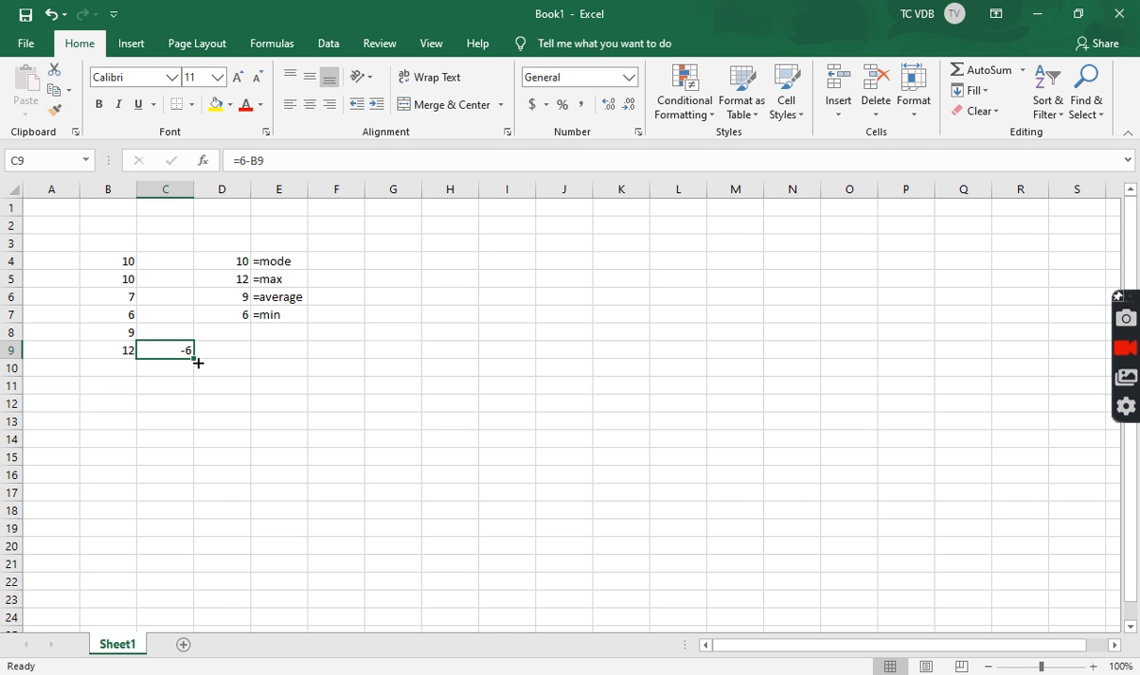
pyautogui.click(243, 161)
pyautogui.write('an')
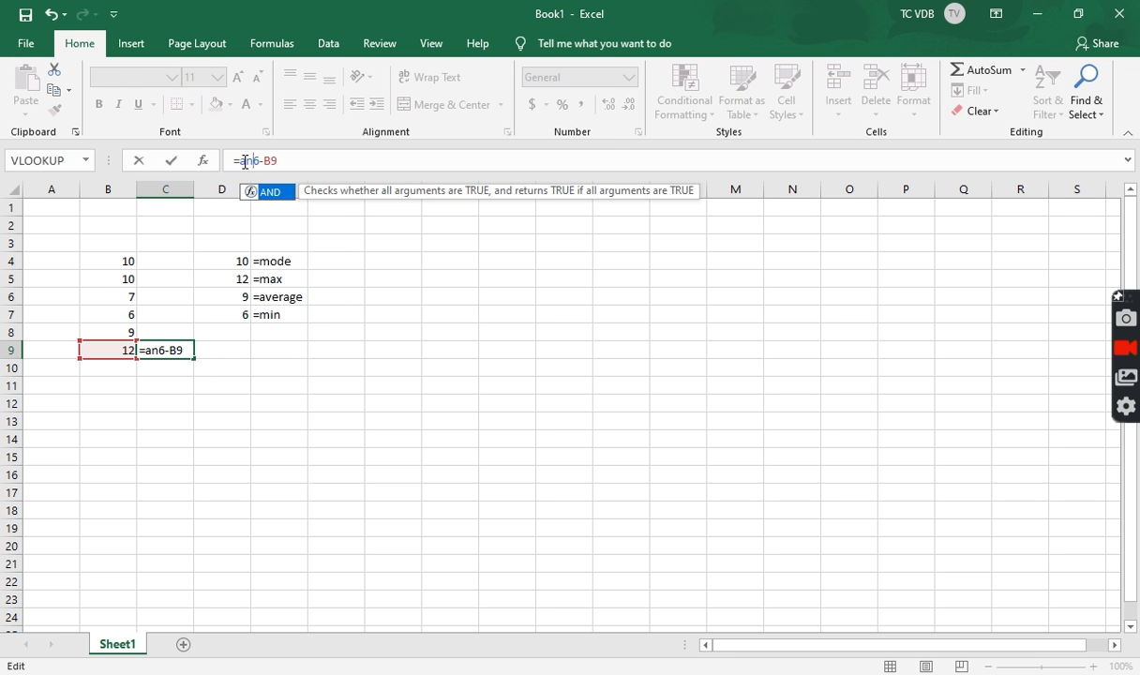
pyautogui.press('BackSpace')
pyautogui.write('b')
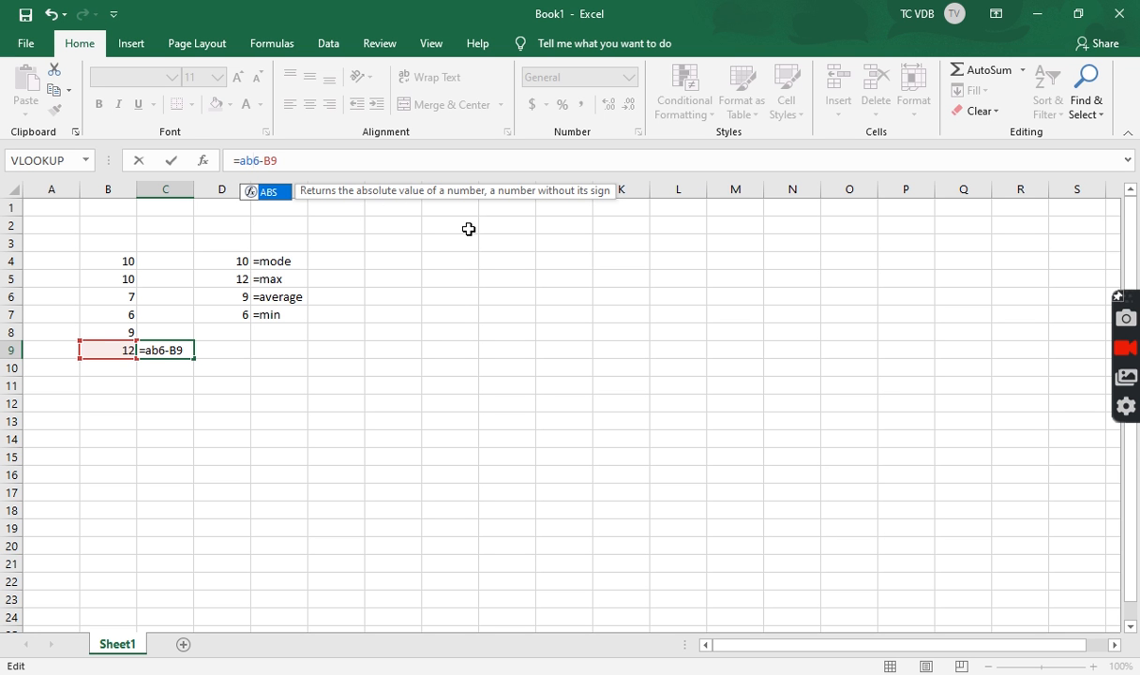
pyautogui.write('s(')
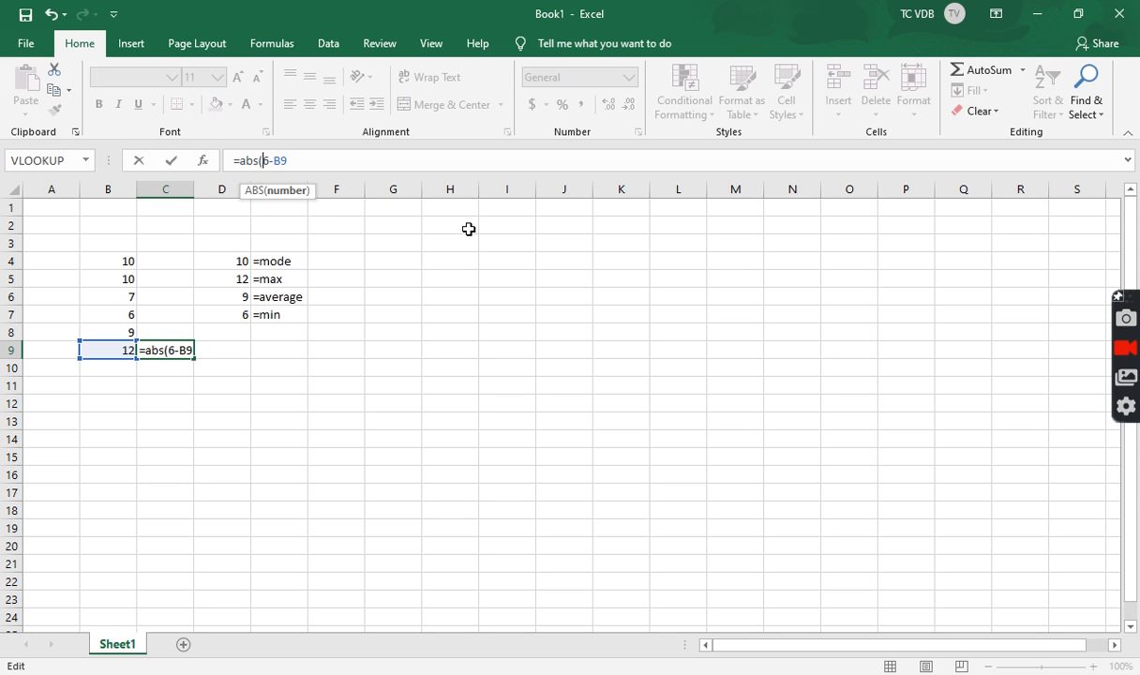
pyautogui.click(344, 164)
pyautogui.write(')')
pyautogui.press('Return')
pyautogui.press('Up')
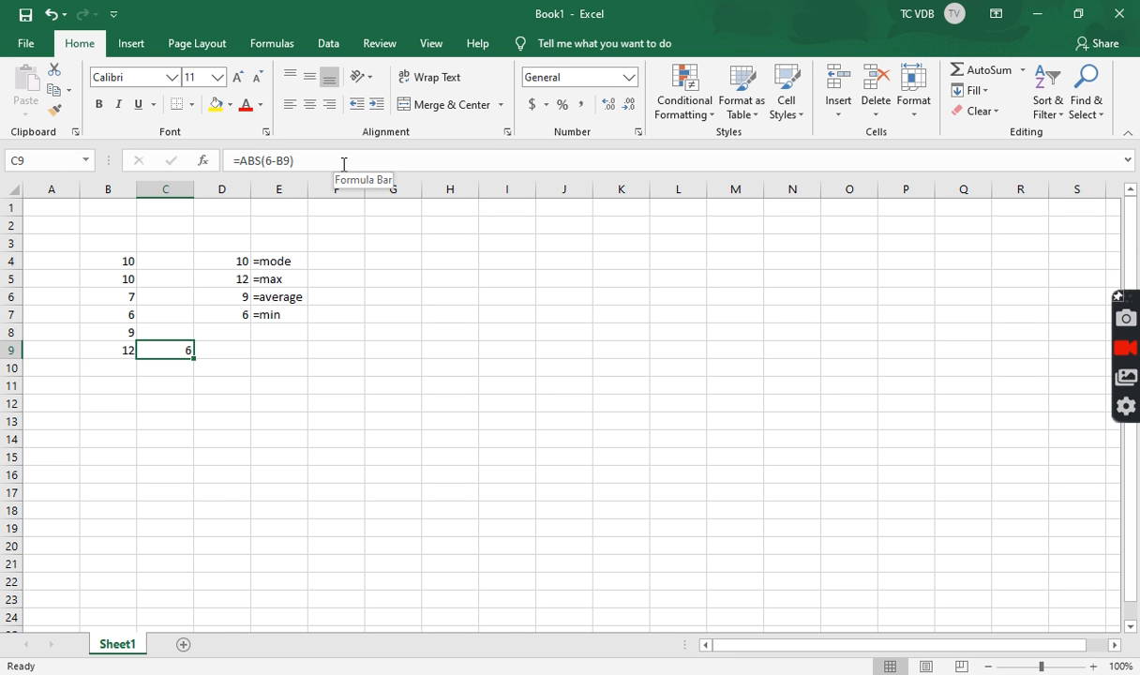